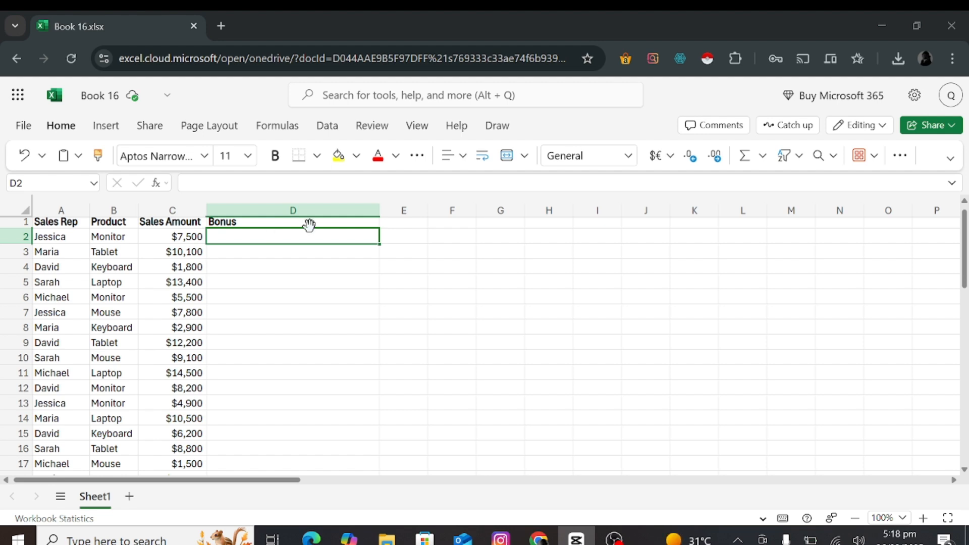
Enter the formula =IF(C2>10000, C2*0.05, IF(C2>=5000, C2*0.03, 0)) in cell D2 of the Bonus column.
{"action": "left_click", "coordinate": [247, 236]}
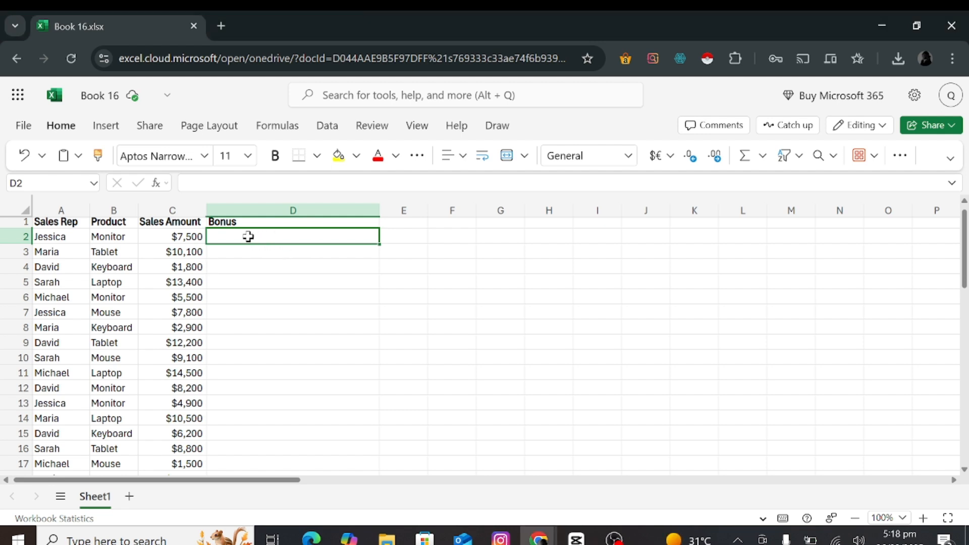
{"action": "type", "text": "=IF(C2>10000, C2*0.05, IF(C2>=5000, C2*0.03, 0))"}
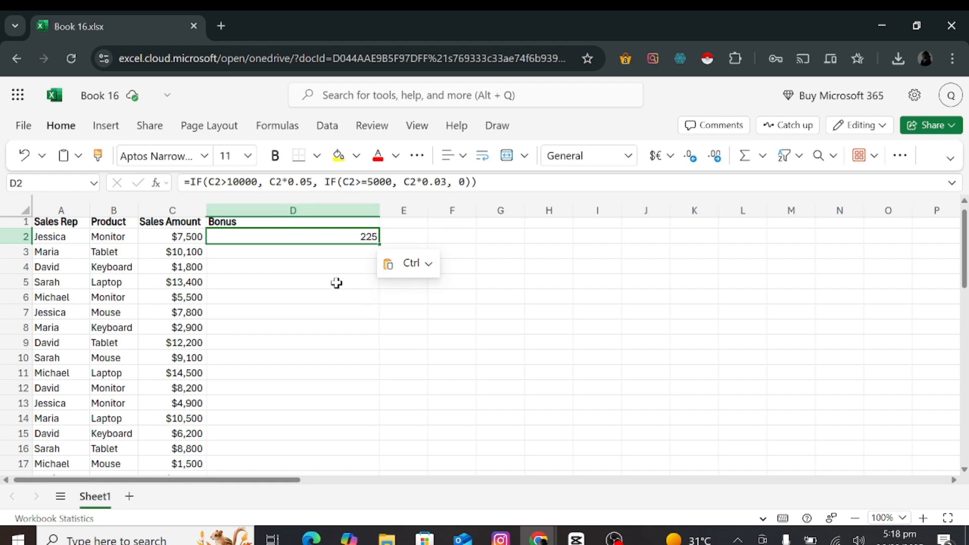
{"action": "left_click", "coordinate": [398, 292]}
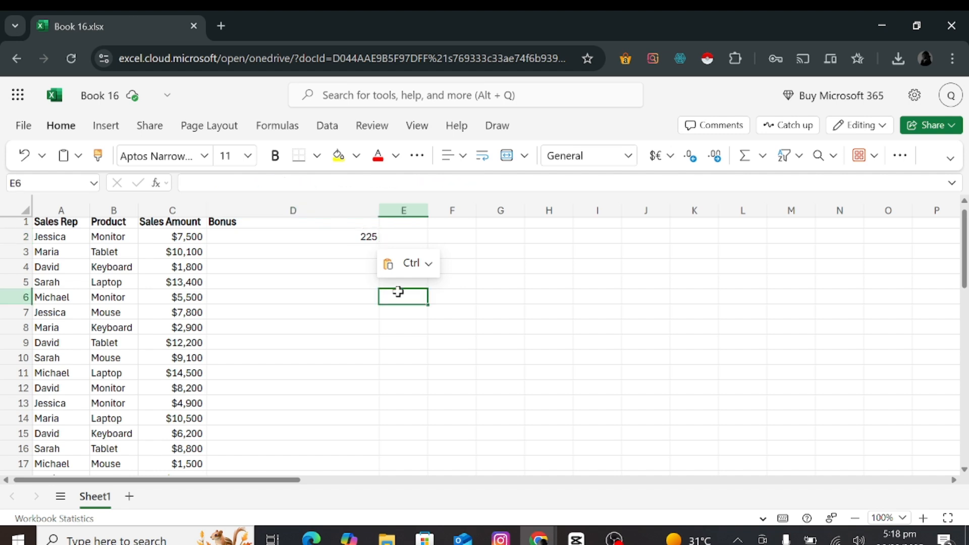
{"action": "left_click", "coordinate": [353, 259]}
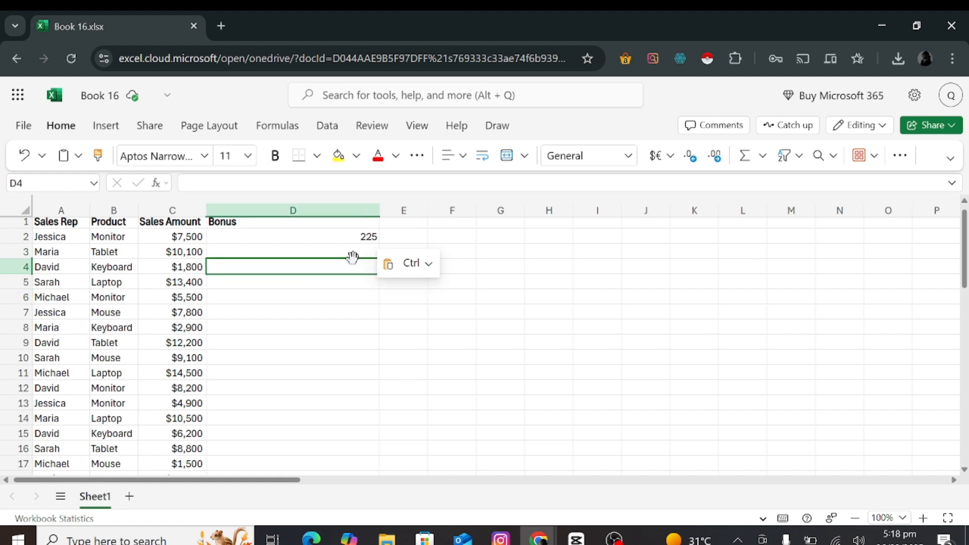
{"action": "left_click", "coordinate": [350, 253]}
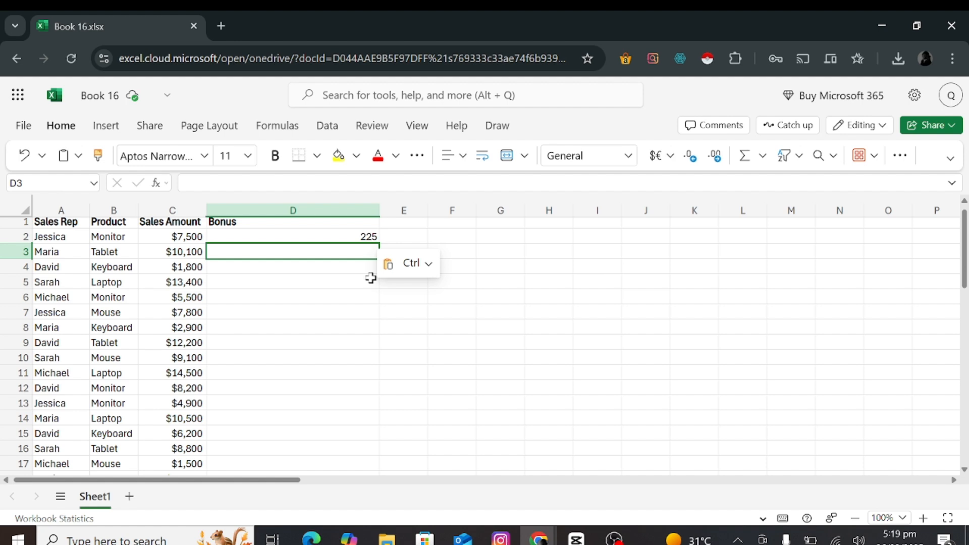
Start a new defined name in the workbook and name it CALCBONUS.
{"action": "left_click", "coordinate": [286, 128]}
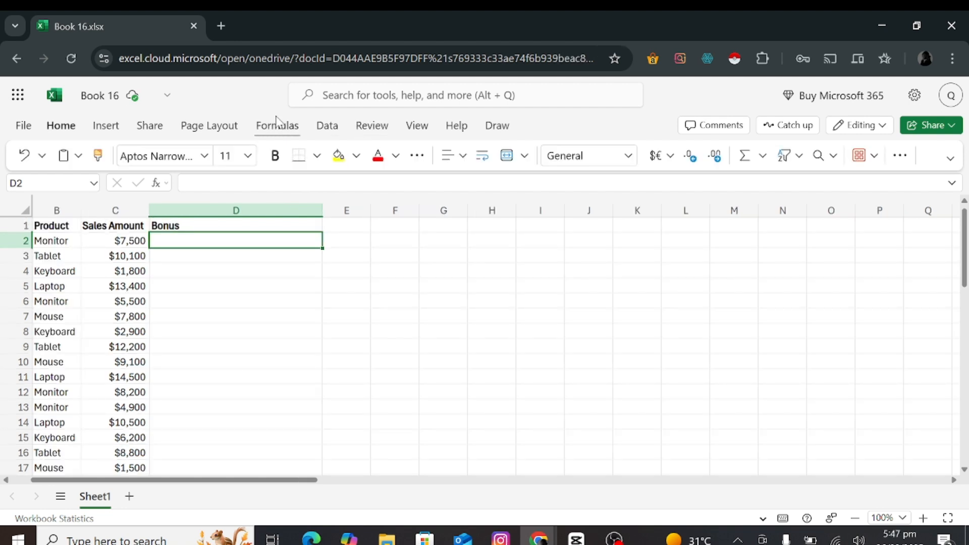
{"action": "left_click", "coordinate": [277, 125]}
{"action": "left_click", "coordinate": [433, 161]}
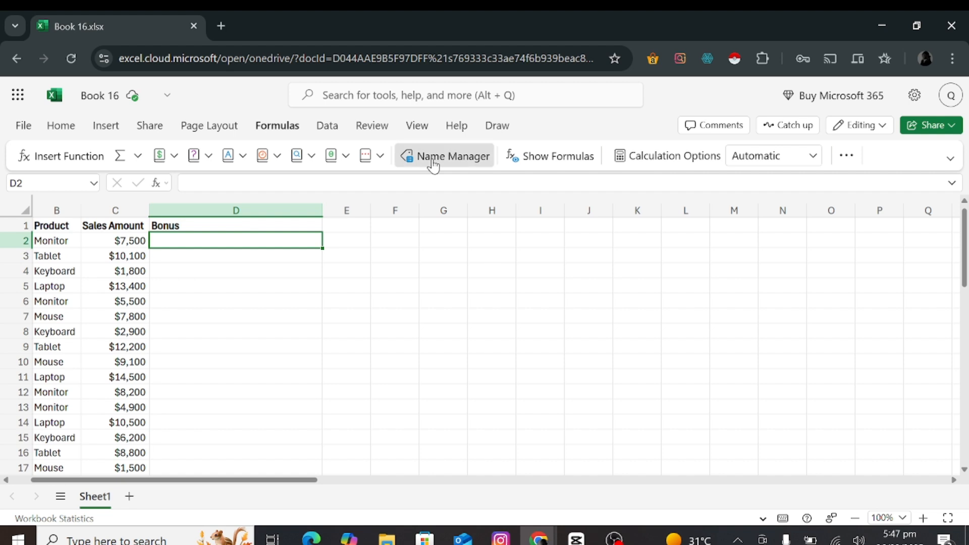
{"action": "left_click", "coordinate": [903, 255]}
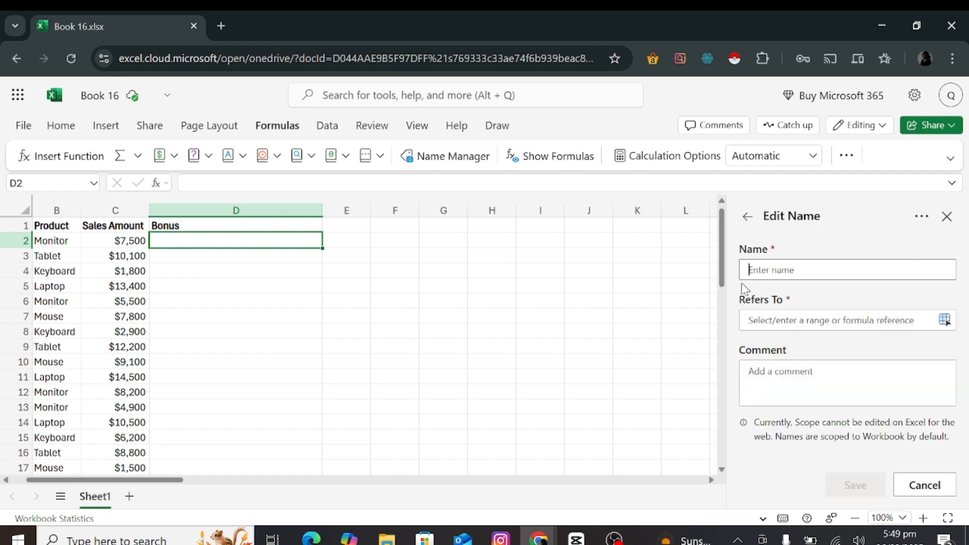
{"action": "type", "text": "CALC"}
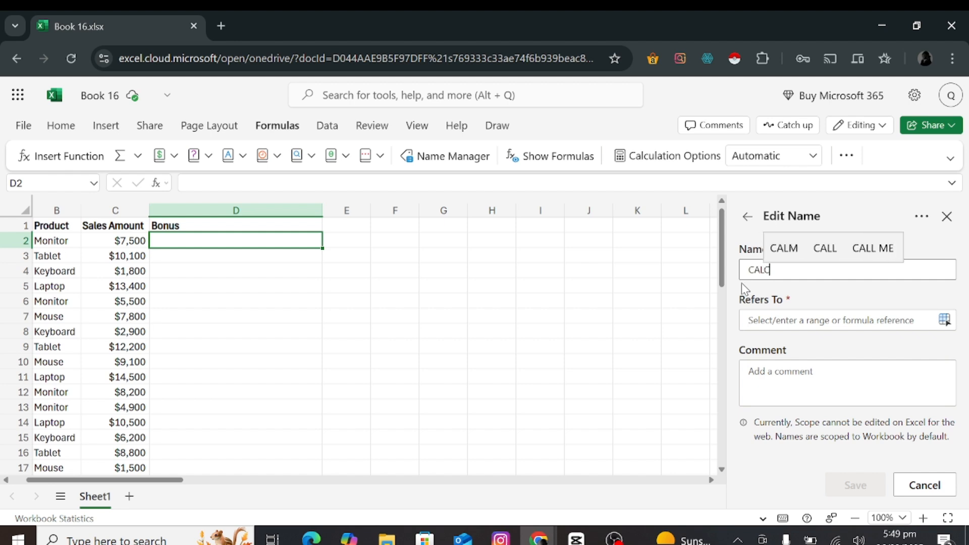
{"action": "type", "text": "BO"}
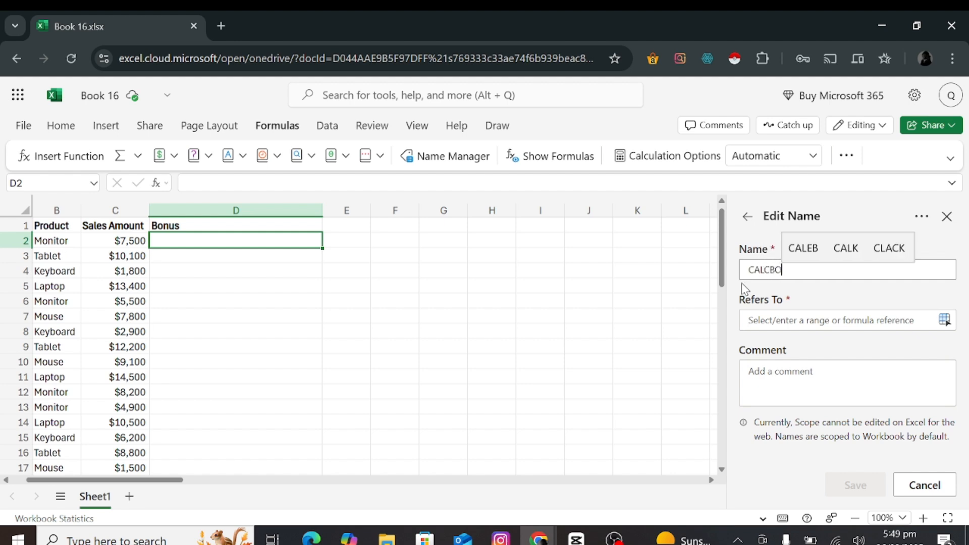
{"action": "type", "text": "NUS"}
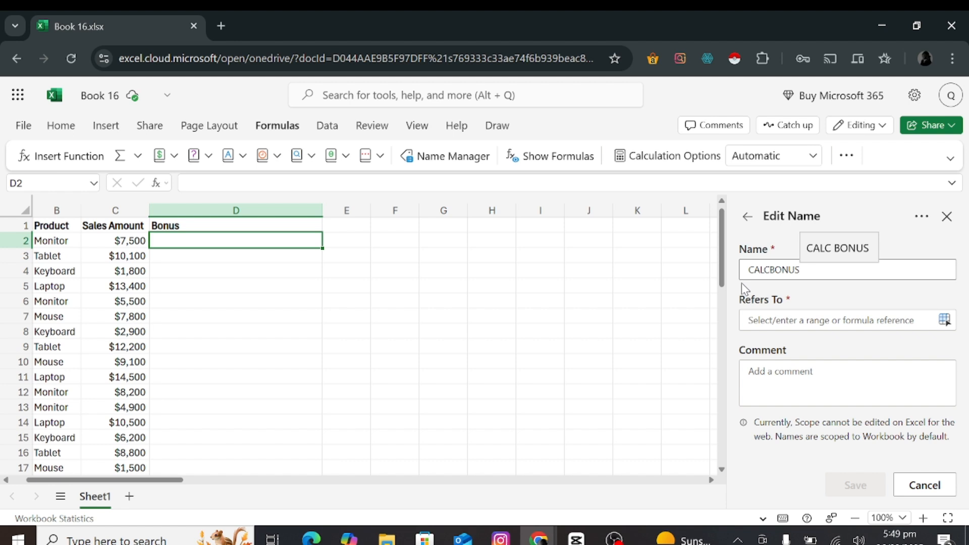
Define CALCBONUS as =LAMBDA(sales, IF(sales>10000, sales*0.1, IF(sales>=5000, sales*0.05, 0))) with the comment "Calculates sales bonus based on tiers" and save it.
{"action": "left_click", "coordinate": [759, 319]}
{"action": "key", "text": "ctrl+v"}
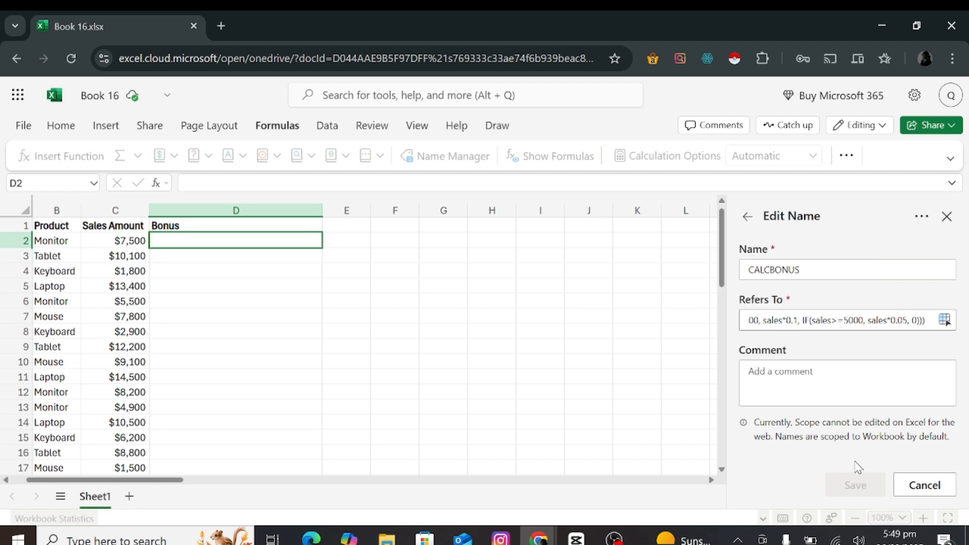
{"action": "left_click", "coordinate": [826, 381]}
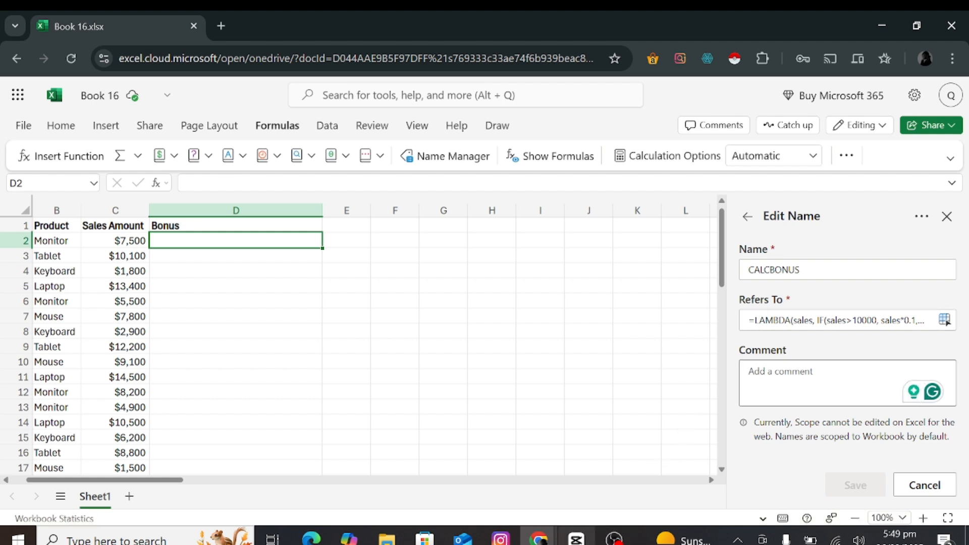
{"action": "type", "text": "Calculates sales bonus based on tiers"}
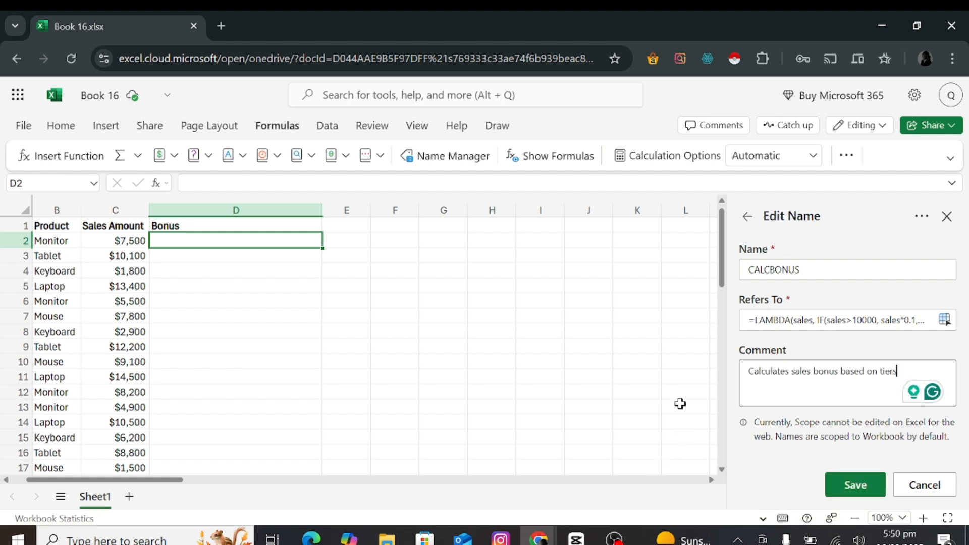
{"action": "left_click", "coordinate": [870, 491]}
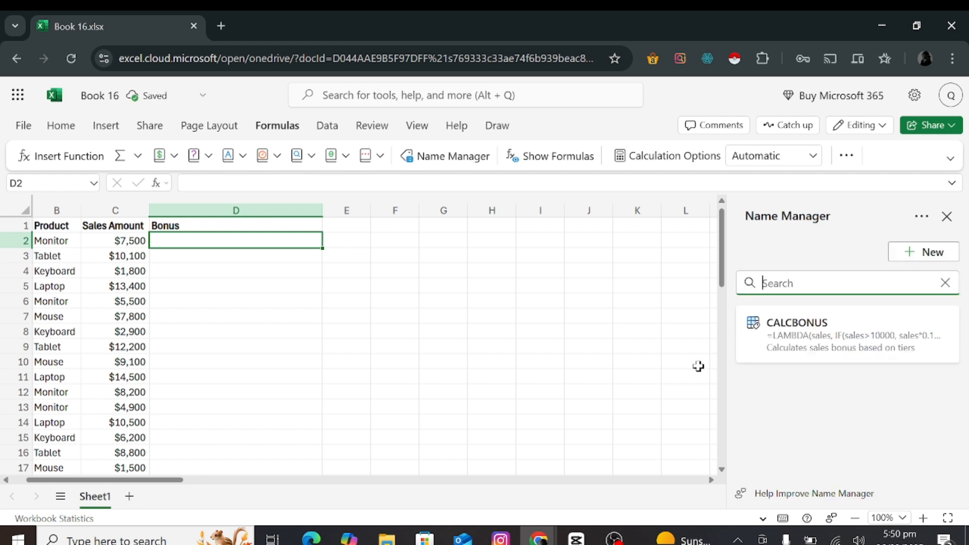
{"action": "left_click", "coordinate": [947, 216]}
Enter the formula =CALCBONUS(C2:C26) in cell D2 to calculate the bonus for every sales amount.
{"action": "double_click", "coordinate": [263, 245]}
{"action": "type", "text": "=CALCUL"}
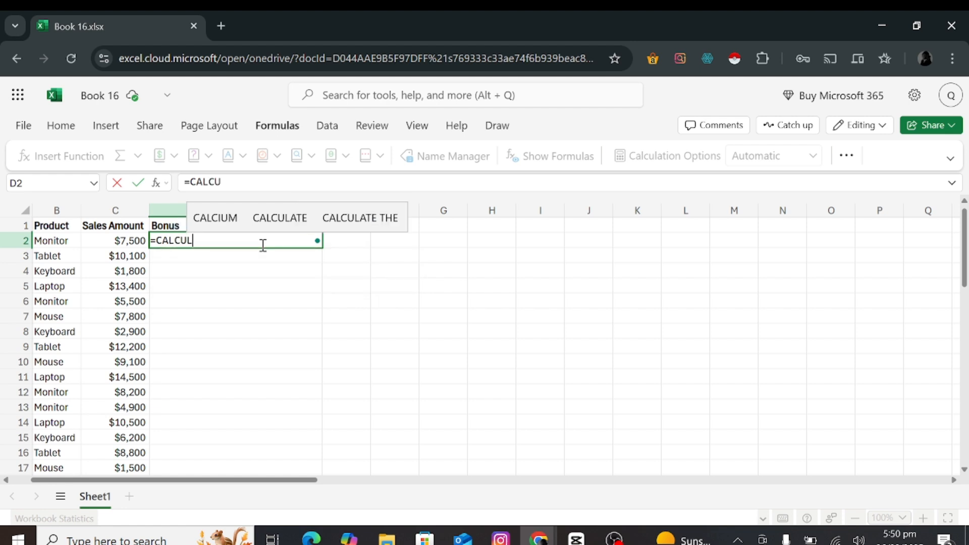
{"action": "key", "text": "BackSpace"}
{"action": "key", "text": "BackSpace"}
{"action": "type", "text": "BONU"}
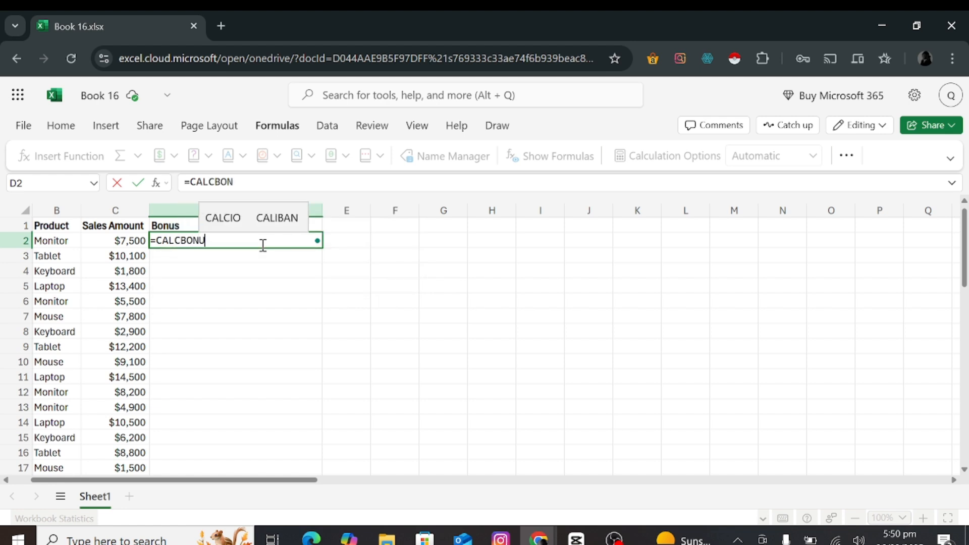
{"action": "type", "text": "S("}
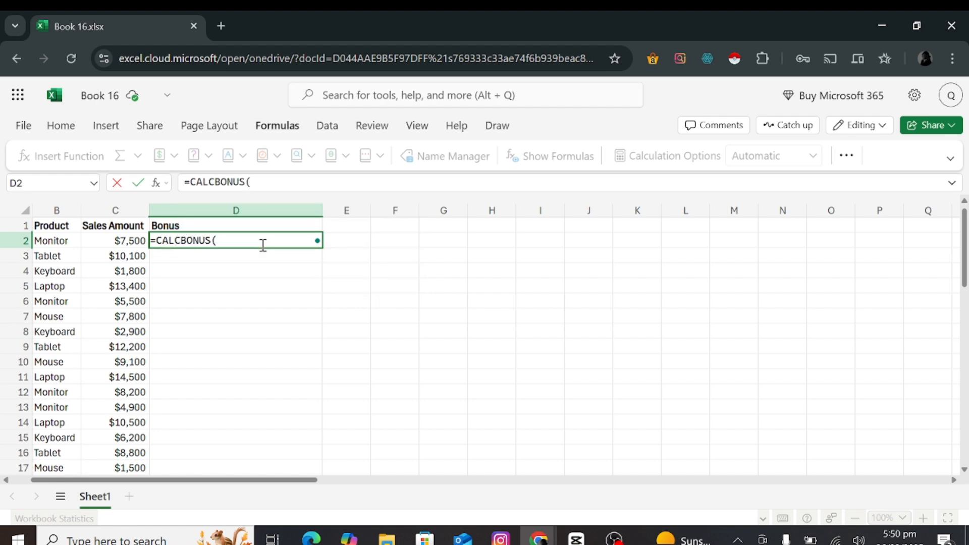
{"action": "left_click", "coordinate": [132, 243]}
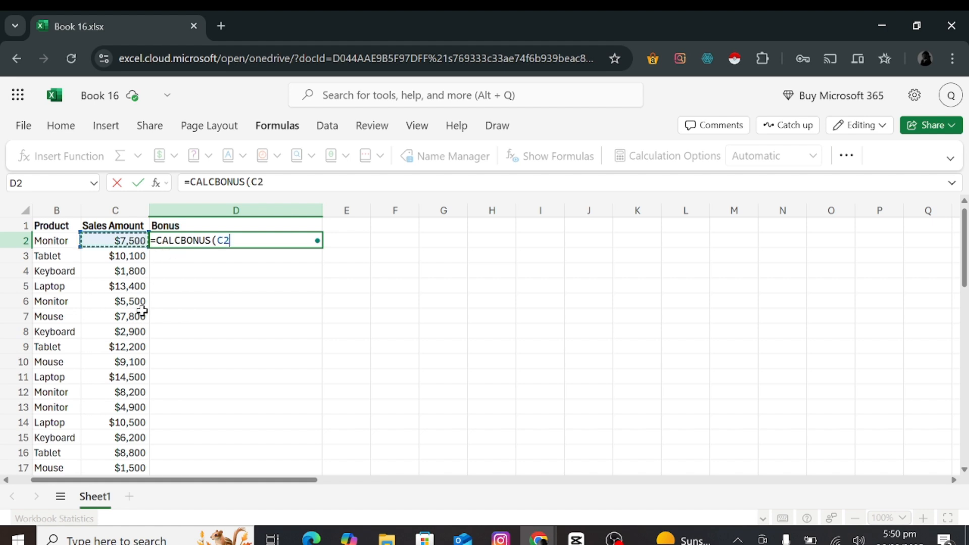
{"action": "type", "text": ":C26"}
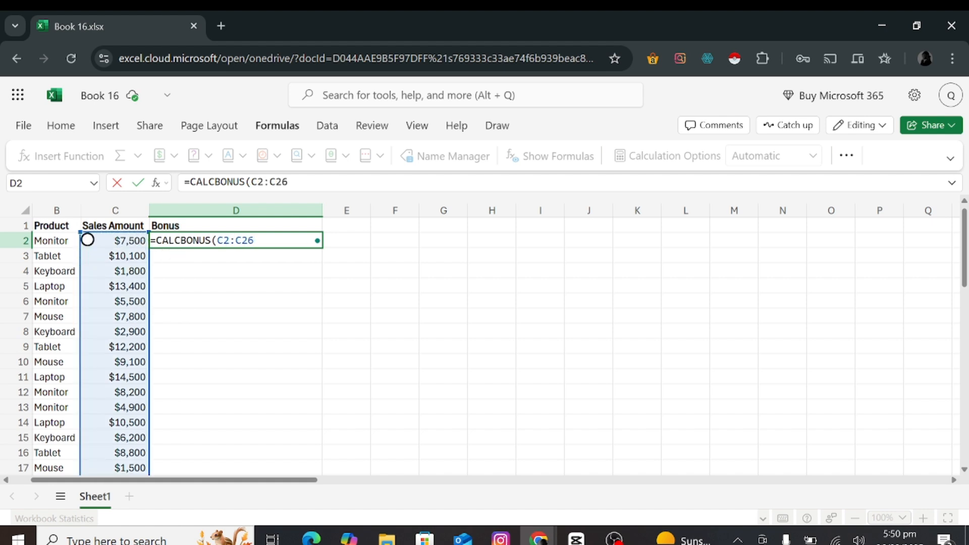
{"action": "type", "text": ")"}
{"action": "key", "text": "Return"}
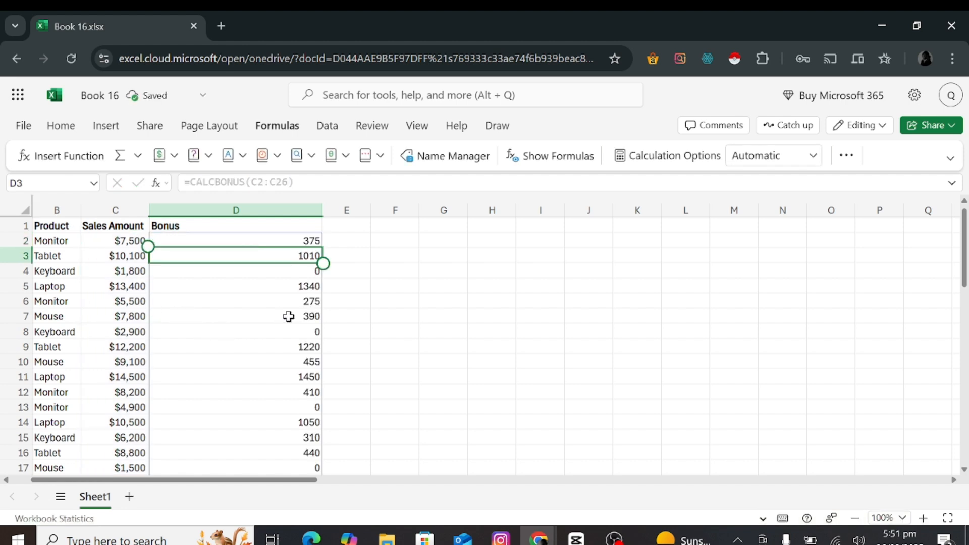
Examine the calculated values in the Bonus column and the stored definition of the CALCBONUS name without editing it.
{"action": "key", "text": "Down"}
{"action": "key", "text": "Down"}
{"action": "key", "text": "Down"}
{"action": "key", "text": "Down"}
{"action": "key", "text": "Down"}
{"action": "key", "text": "Down"}
{"action": "key", "text": "Down"}
{"action": "key", "text": "Down"}
{"action": "key", "text": "Down"}
{"action": "key", "text": "Down"}
{"action": "key", "text": "Down"}
{"action": "key", "text": "Down"}
{"action": "key", "text": "Down"}
{"action": "key", "text": "Down"}
{"action": "key", "text": "Down"}
{"action": "key", "text": "Down"}
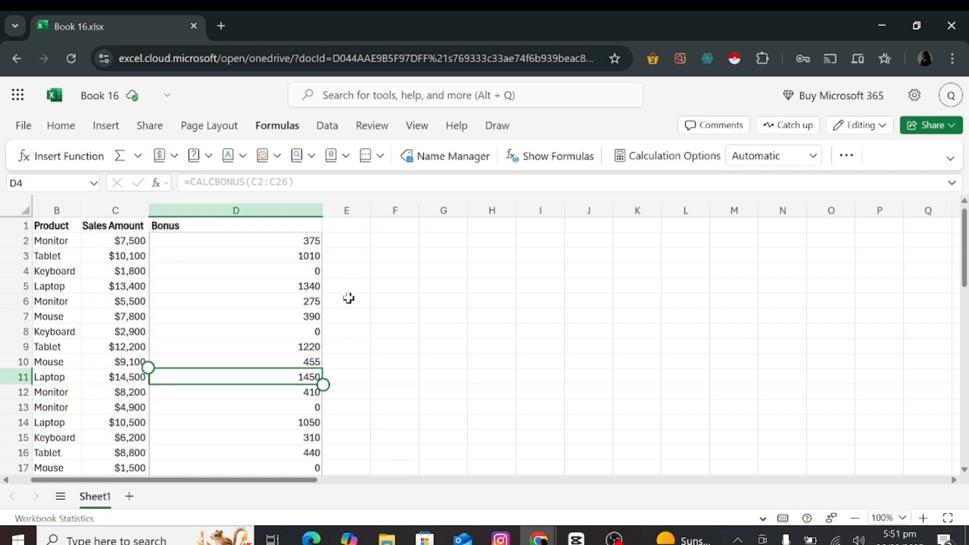
{"action": "key", "text": "ctrl+Up"}
{"action": "left_click", "coordinate": [421, 156]}
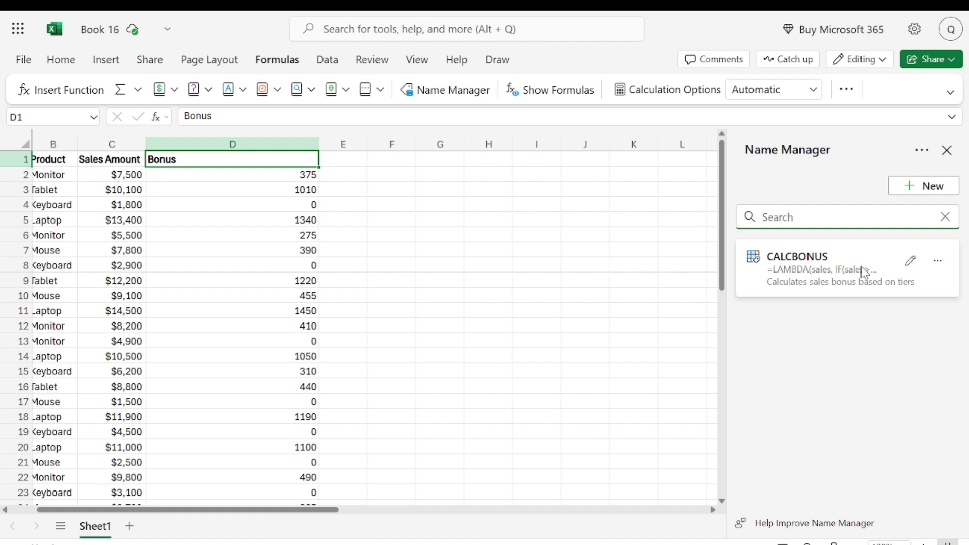
{"action": "left_click", "coordinate": [907, 260]}
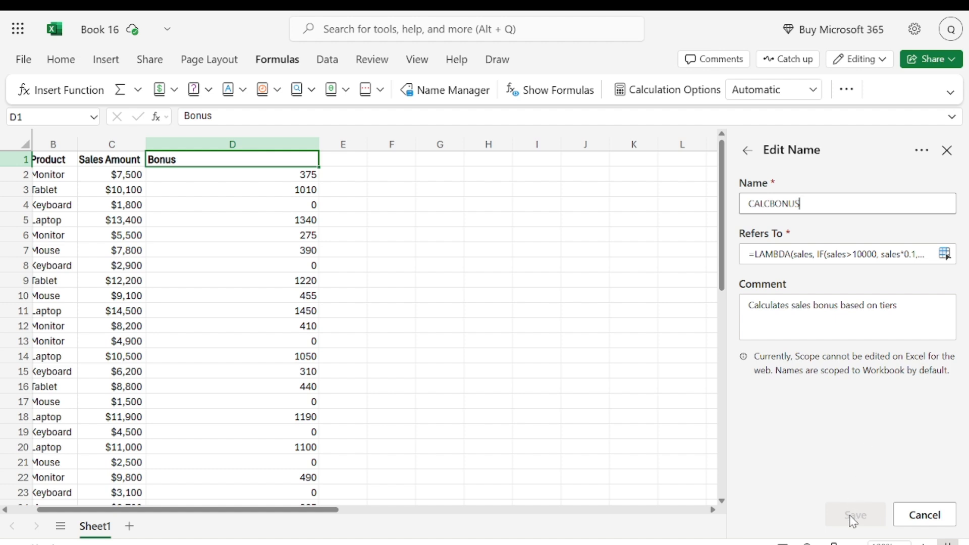
{"action": "left_click", "coordinate": [946, 151]}
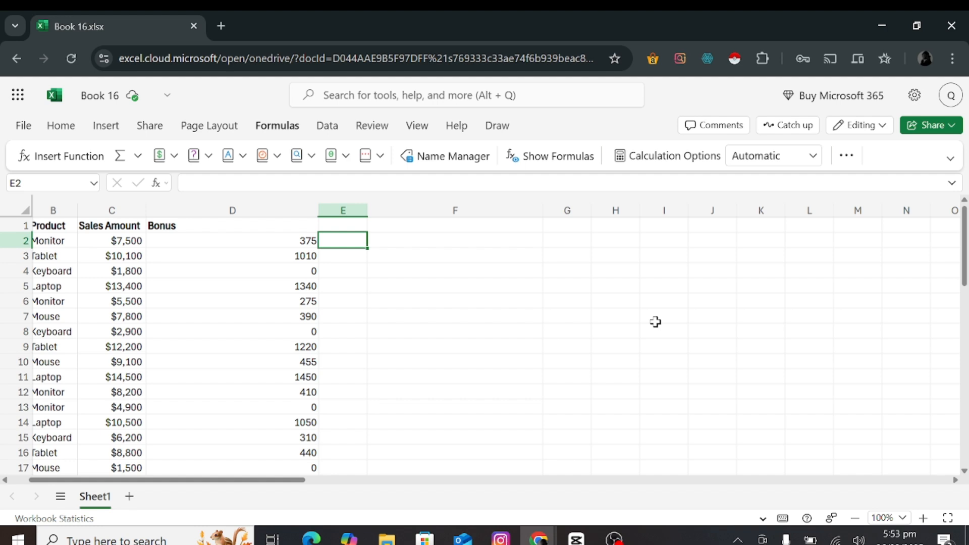
{"action": "left_click", "coordinate": [446, 158]}
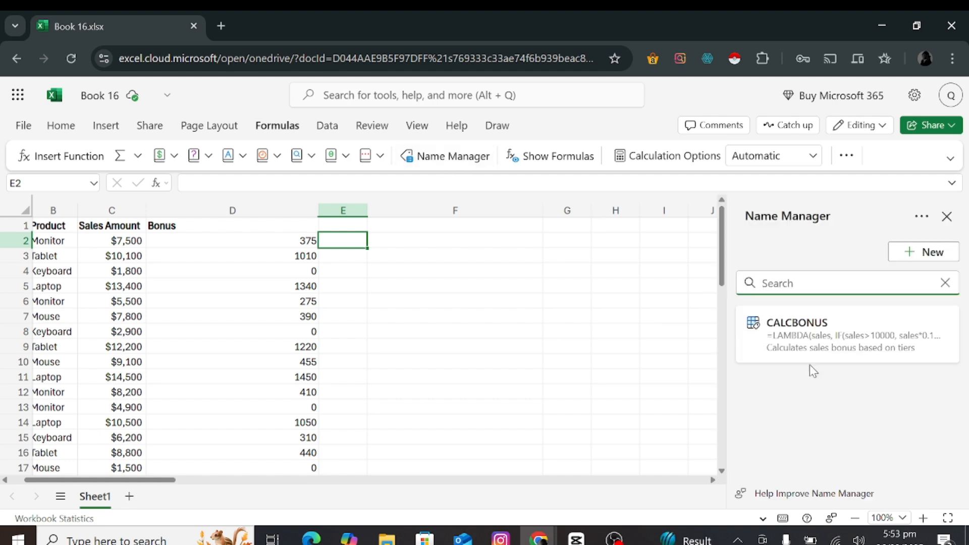
{"action": "left_click", "coordinate": [910, 327]}
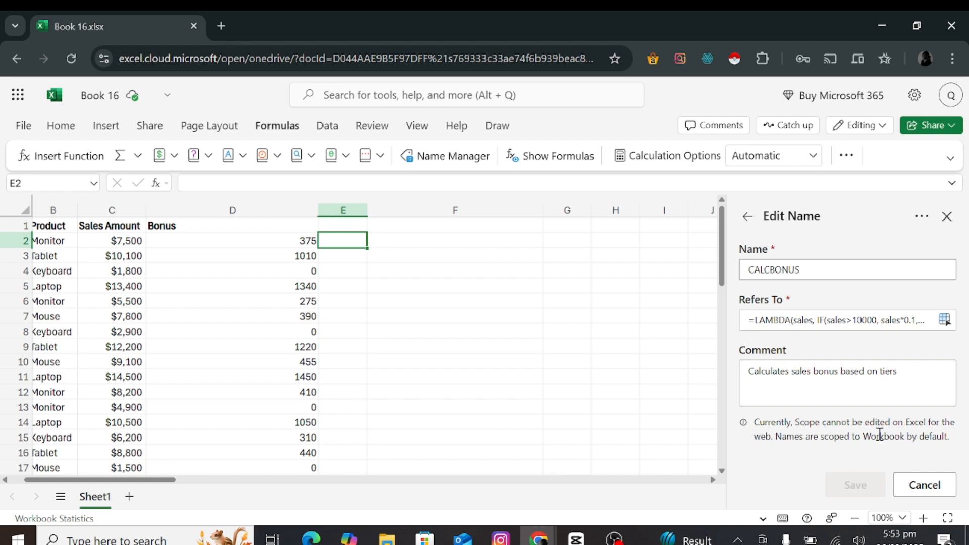
{"action": "left_click", "coordinate": [946, 216]}
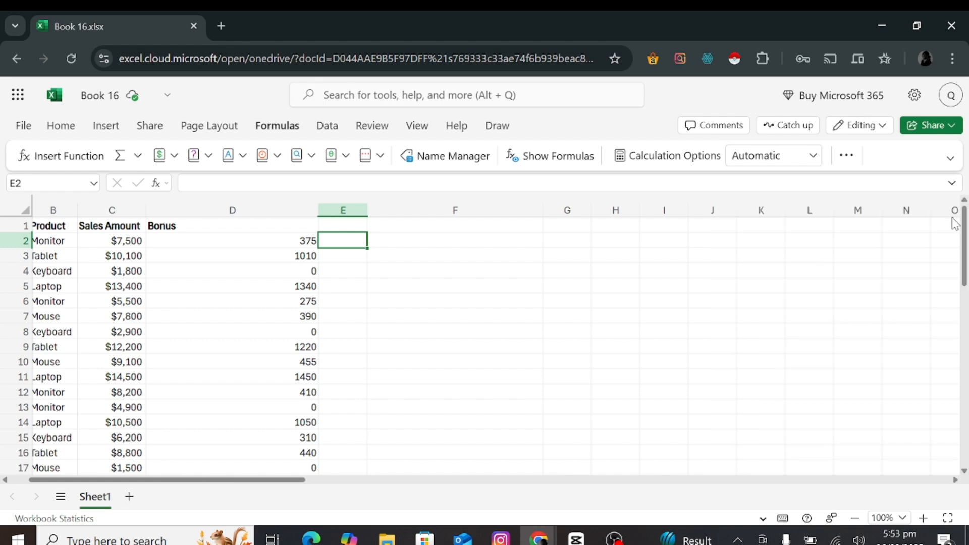